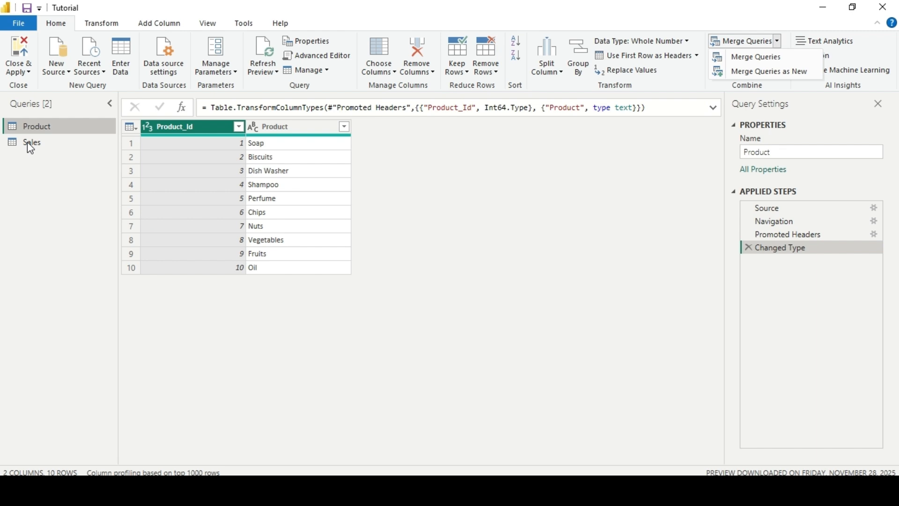
left_click(38, 140)
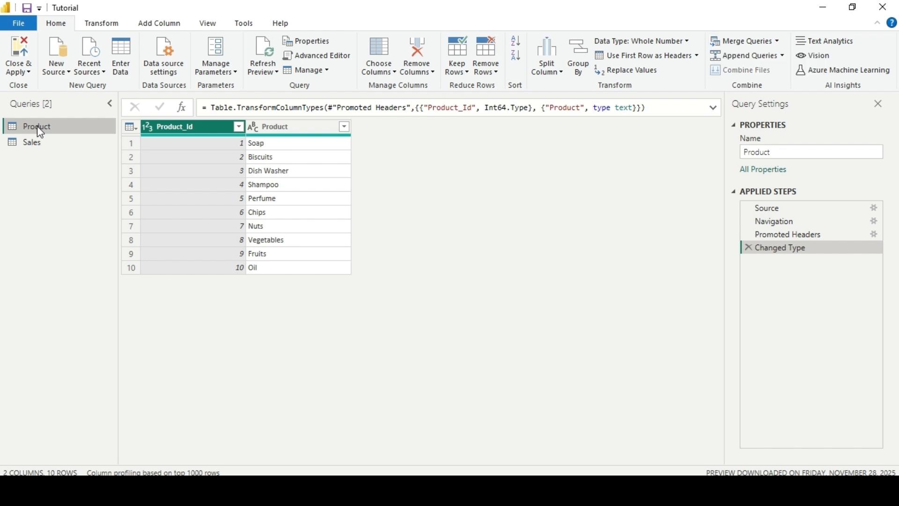
left_click(45, 125)
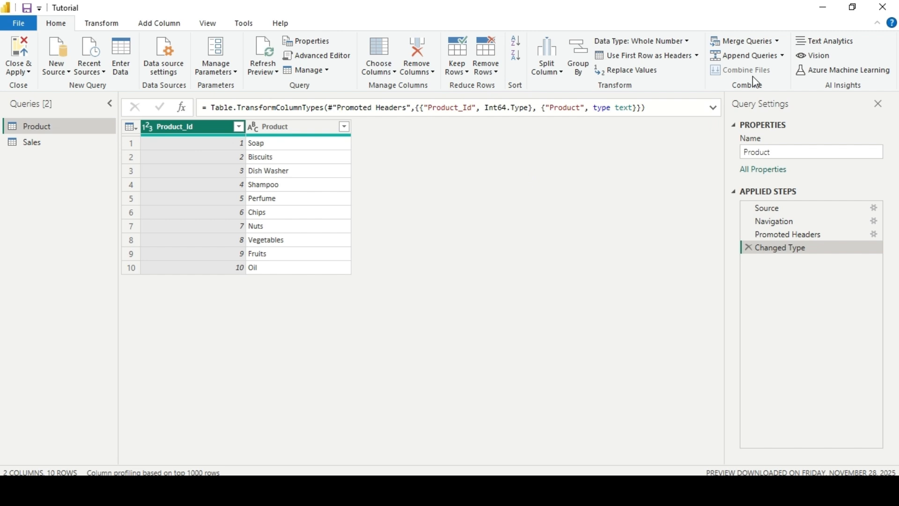
left_click(778, 42)
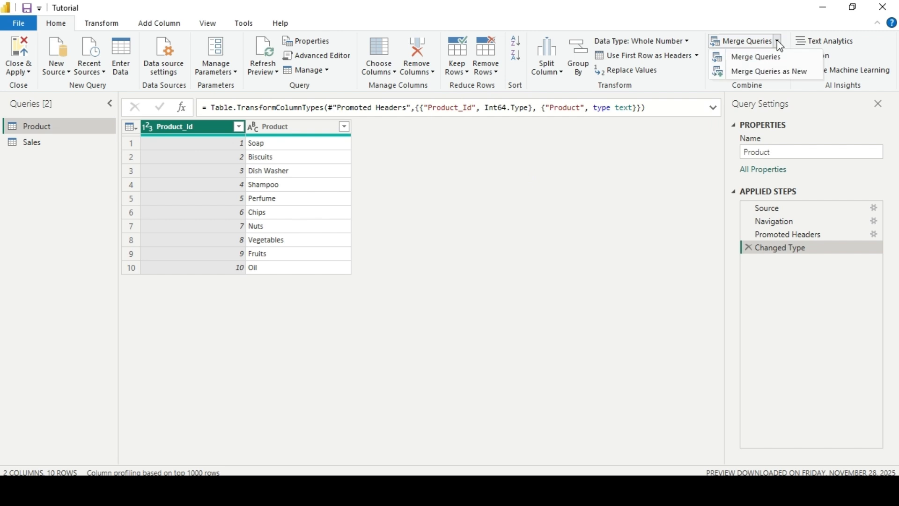
left_click(781, 72)
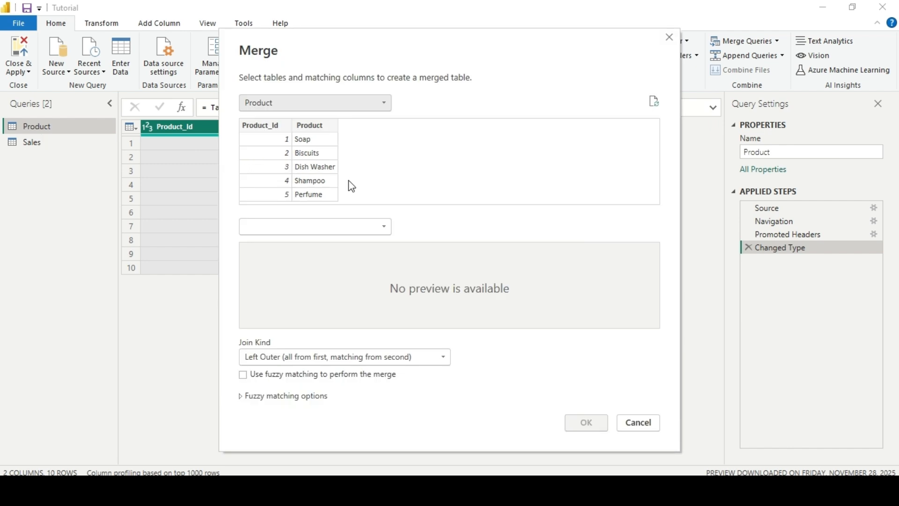
left_click(640, 423)
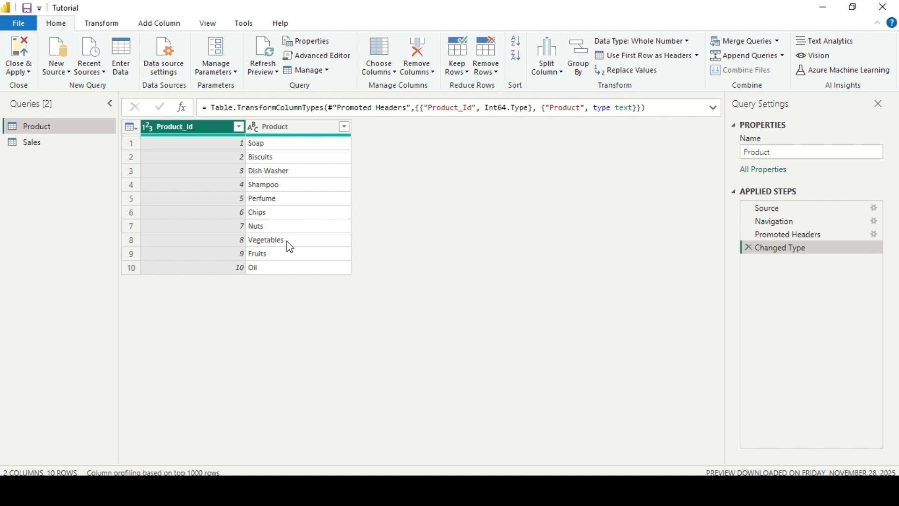
Step: Start merging queries as a new query, with Product as the first table and Sales as the second
left_click(31, 143)
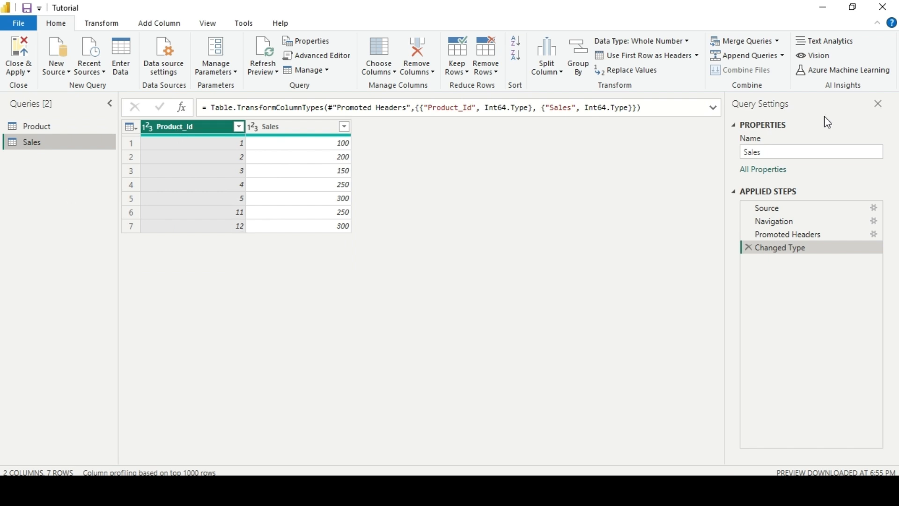
left_click(778, 42)
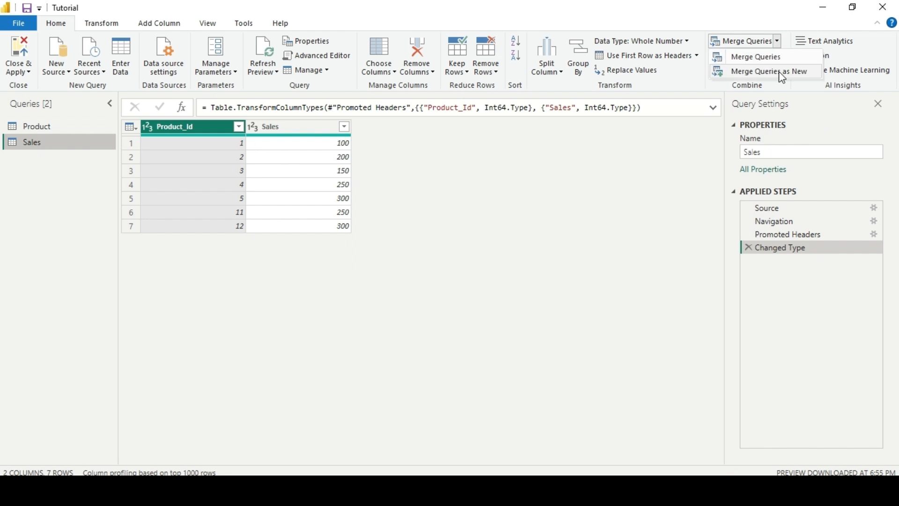
left_click(763, 72)
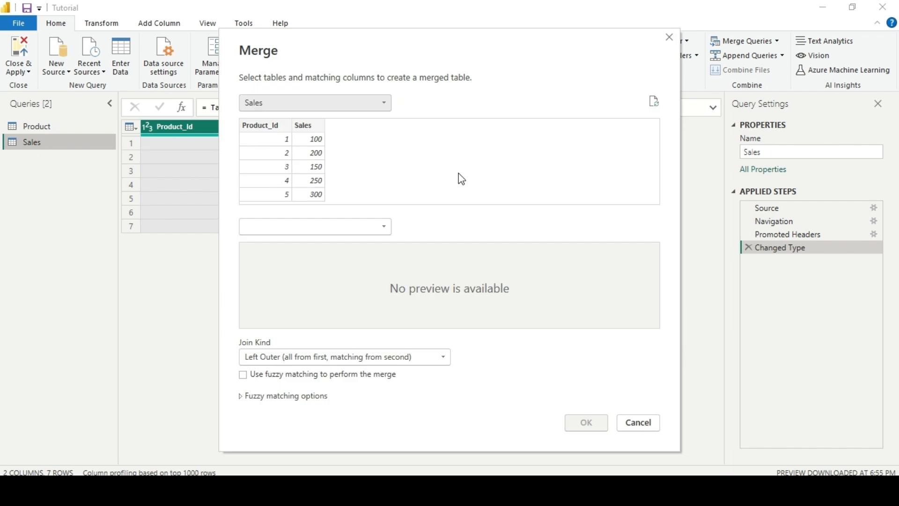
left_click(347, 104)
left_click(299, 119)
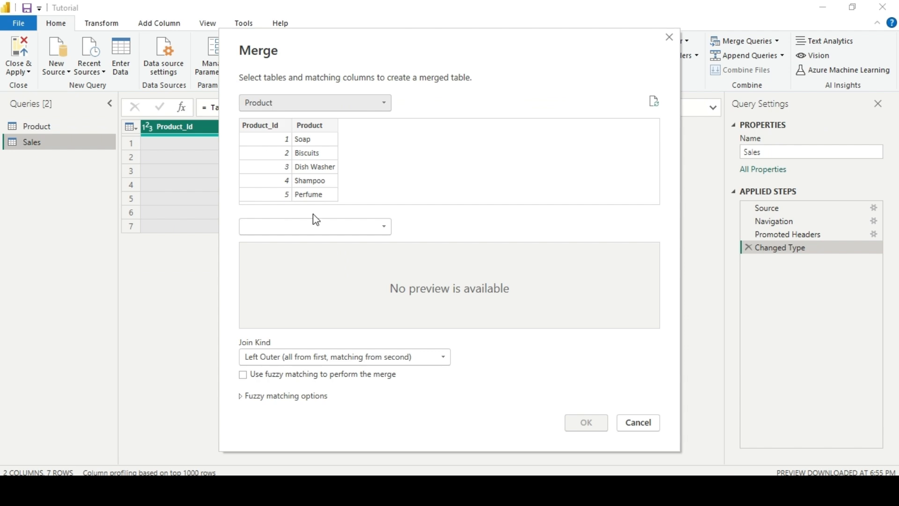
left_click(314, 226)
left_click(268, 257)
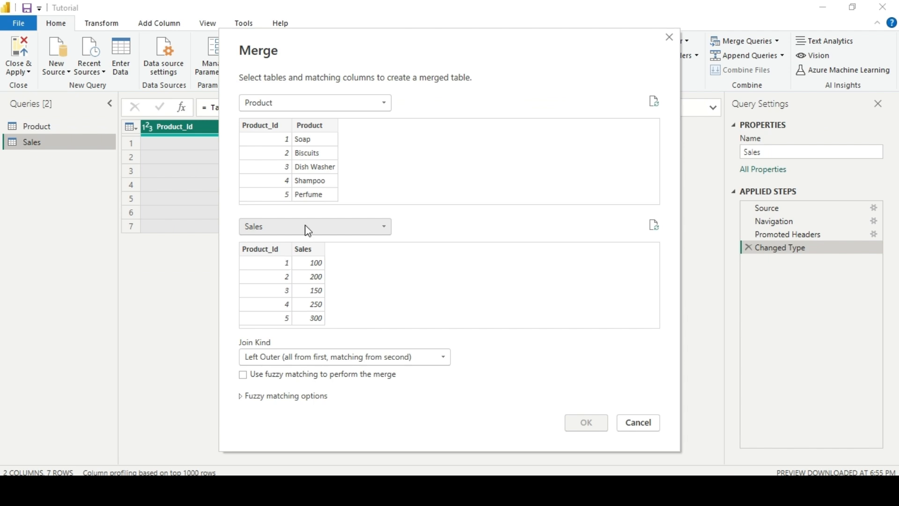
Step: Match both tables on Product_Id and create the merge with a Left Outer (all from first, matching from second) join
left_click(266, 126)
left_click(265, 251)
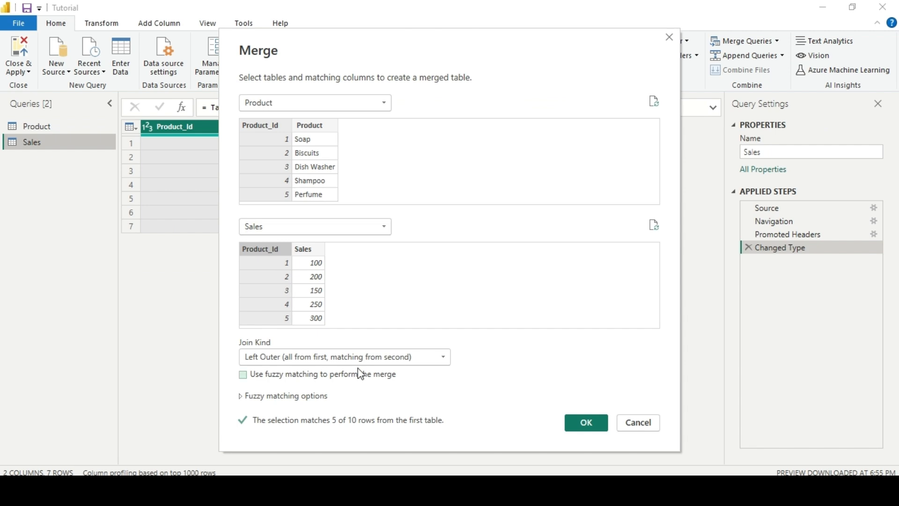
left_click(374, 358)
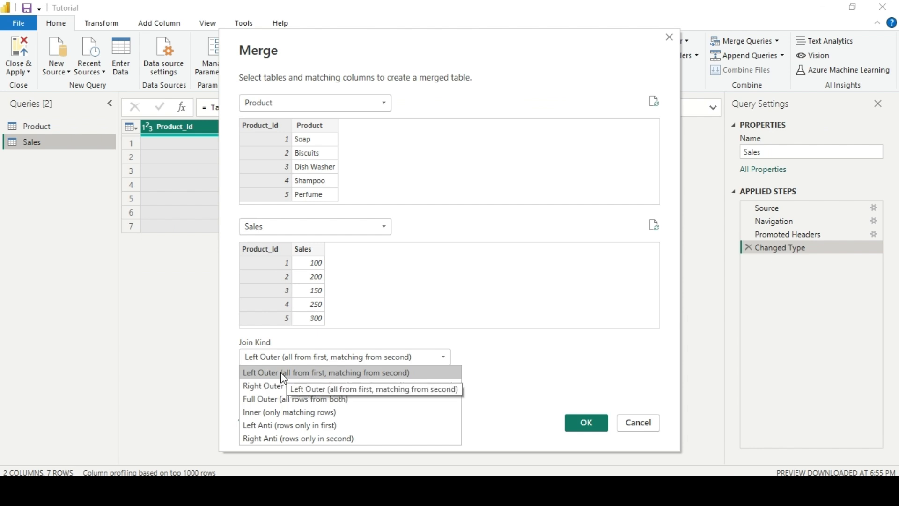
left_click(390, 378)
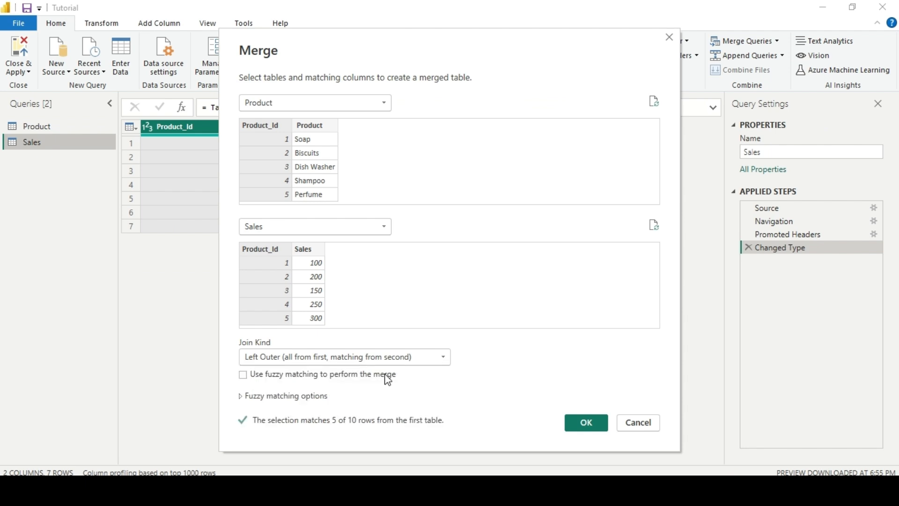
left_click(586, 424)
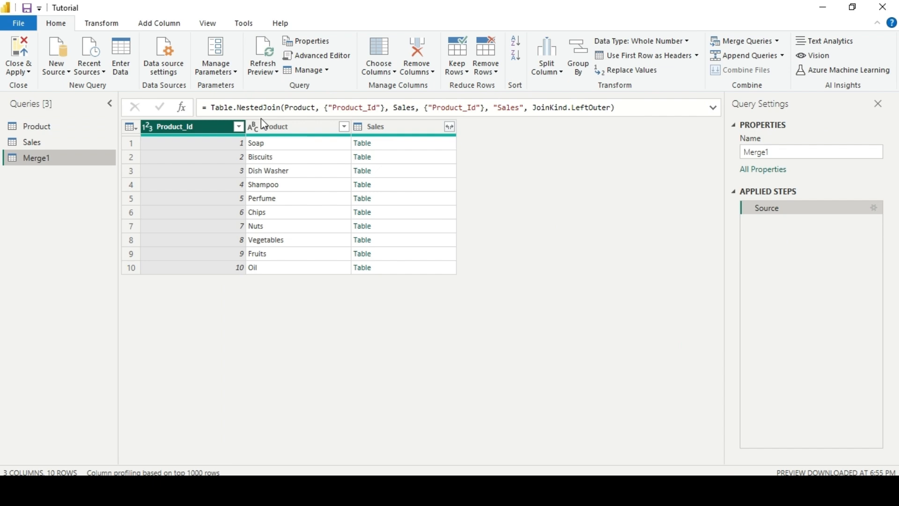
Step: Compare Merge1 with the Product query, and expand its Sales column into Product_Id and Sales with the original column name as prefix
left_click(46, 127)
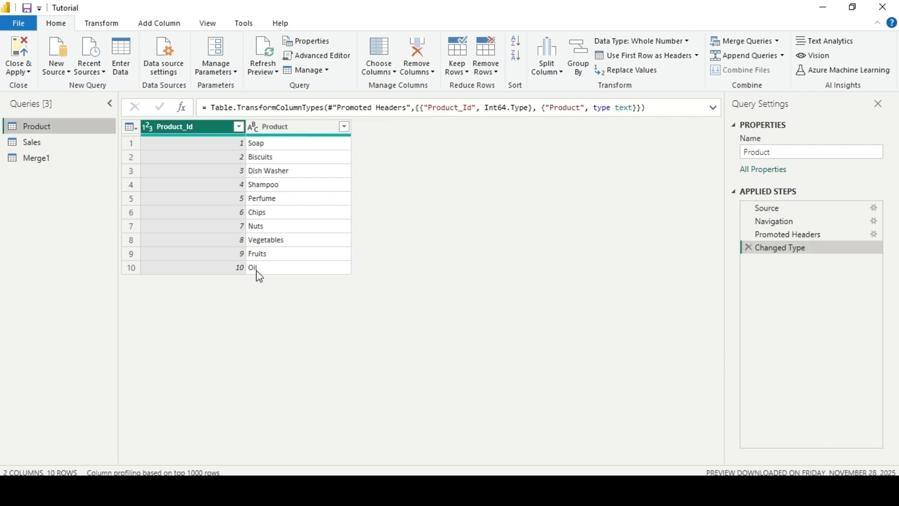
left_click(44, 160)
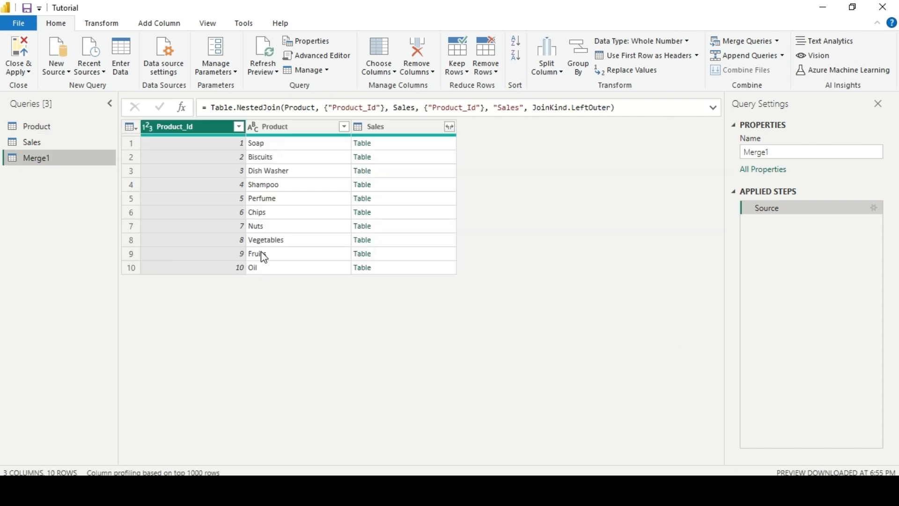
left_click(450, 127)
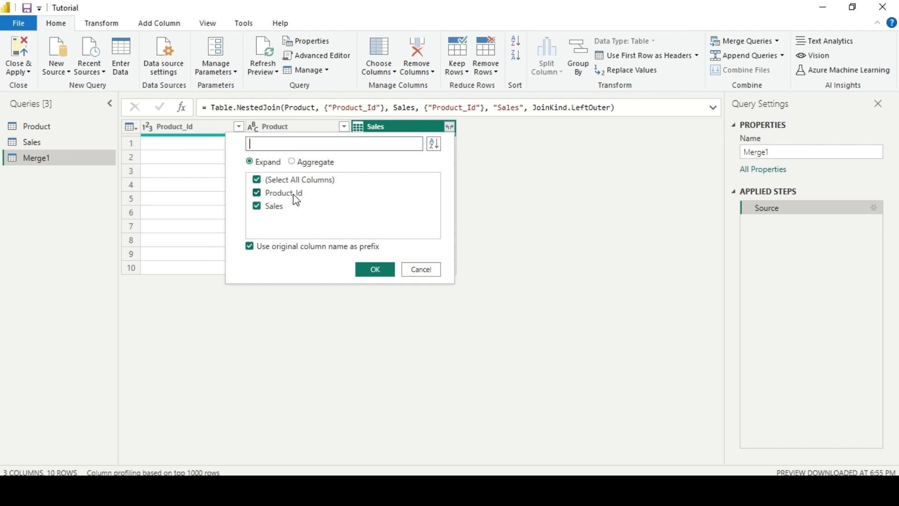
left_click(380, 275)
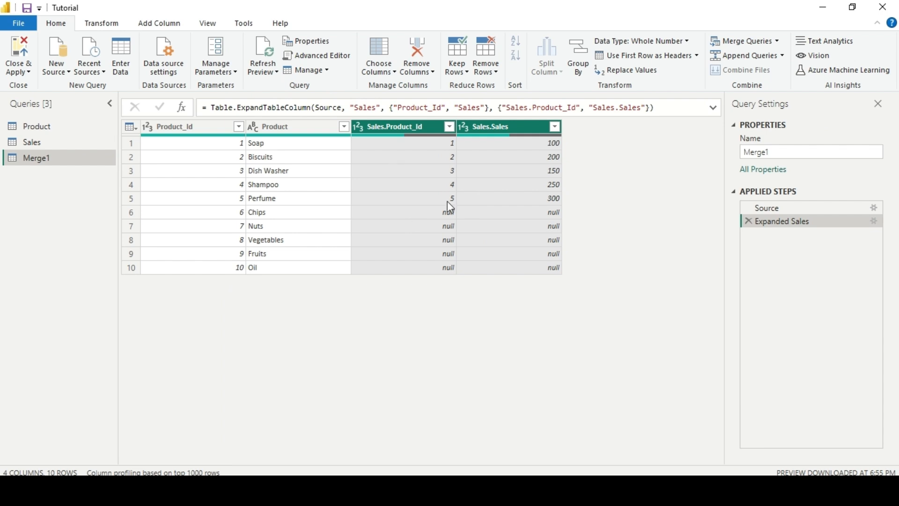
Step: Change Merge1's join kind to Right Outer (all from second, matching from first) in its Source step and show the Expanded Sales step
left_click(39, 143)
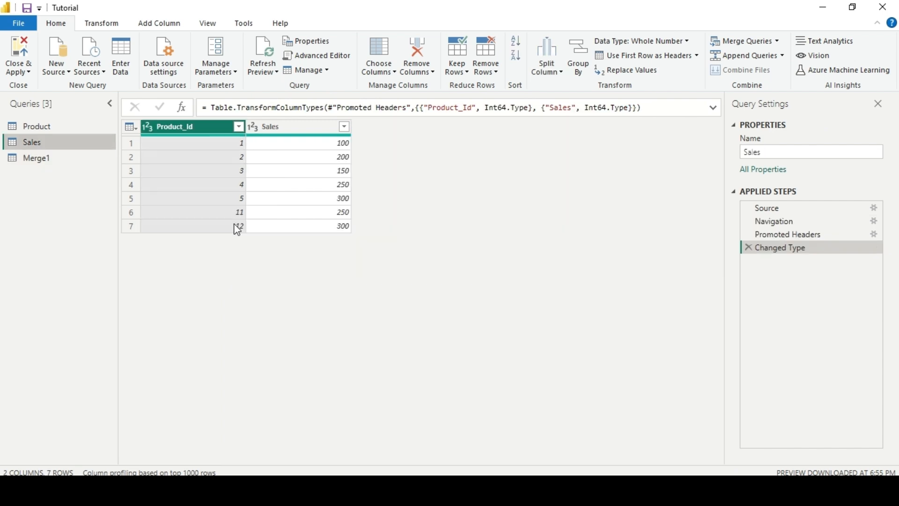
left_click(39, 159)
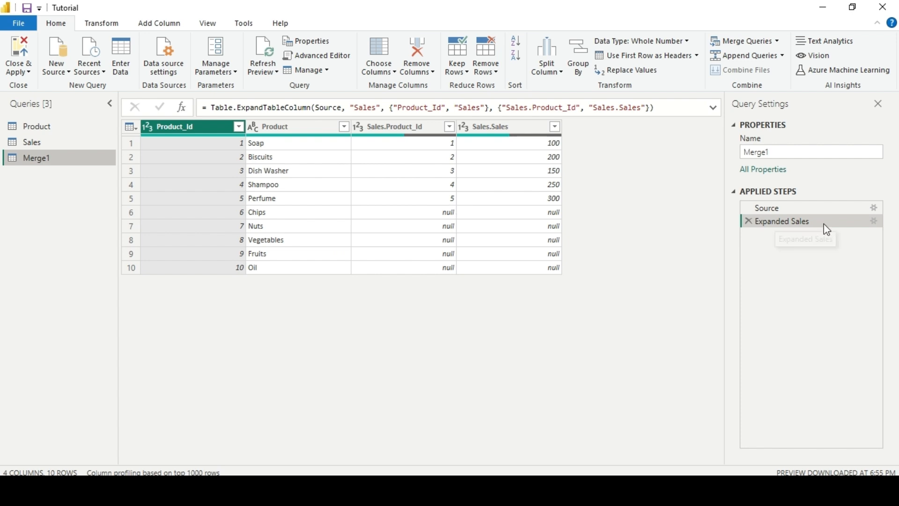
left_click(811, 211)
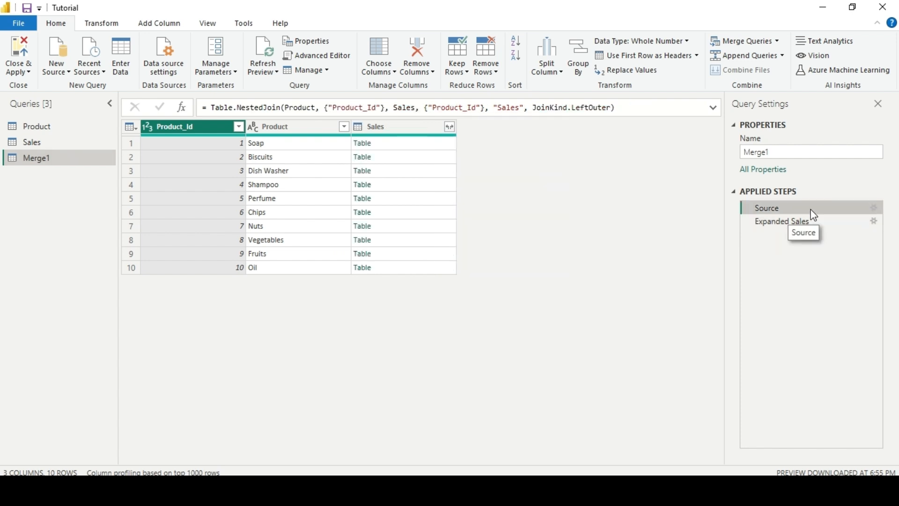
left_click(874, 208)
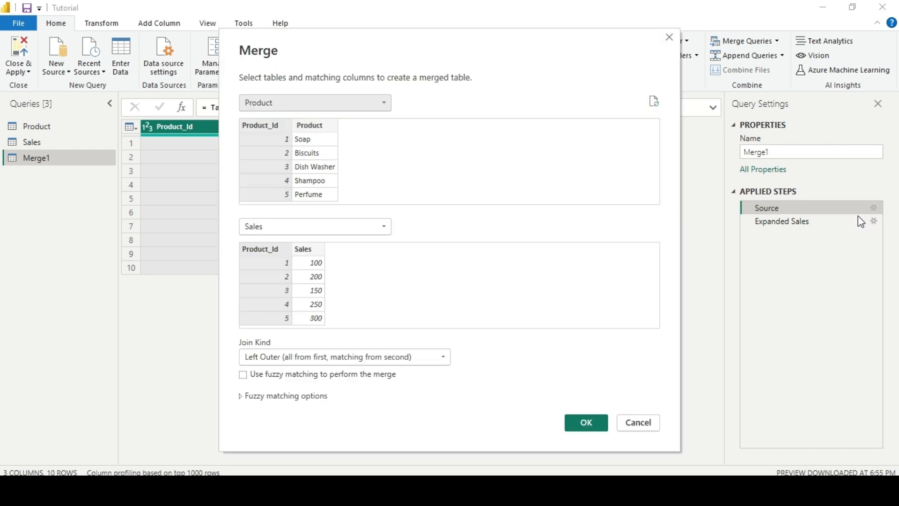
left_click(341, 356)
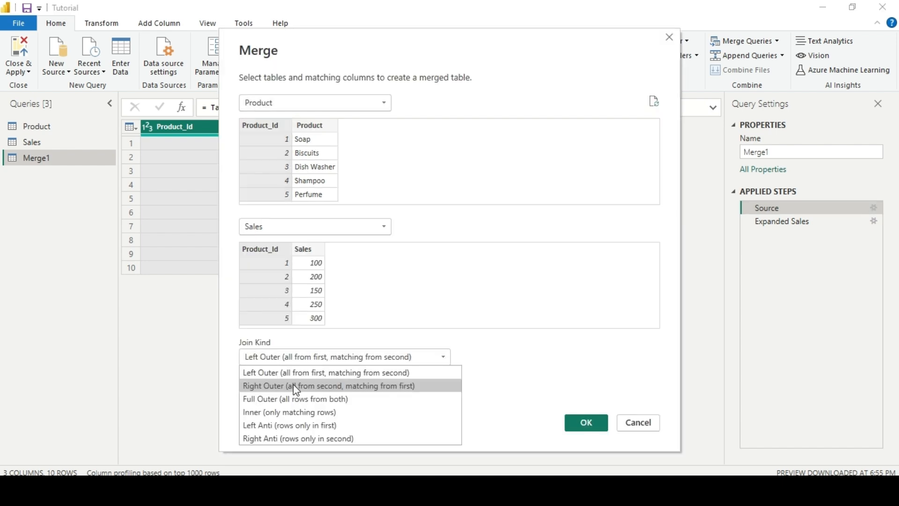
left_click(296, 387)
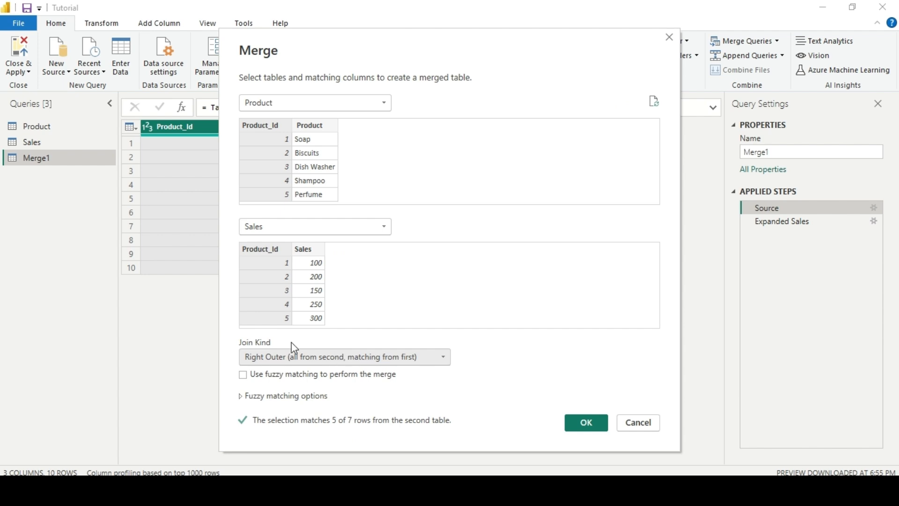
left_click(594, 428)
left_click(791, 226)
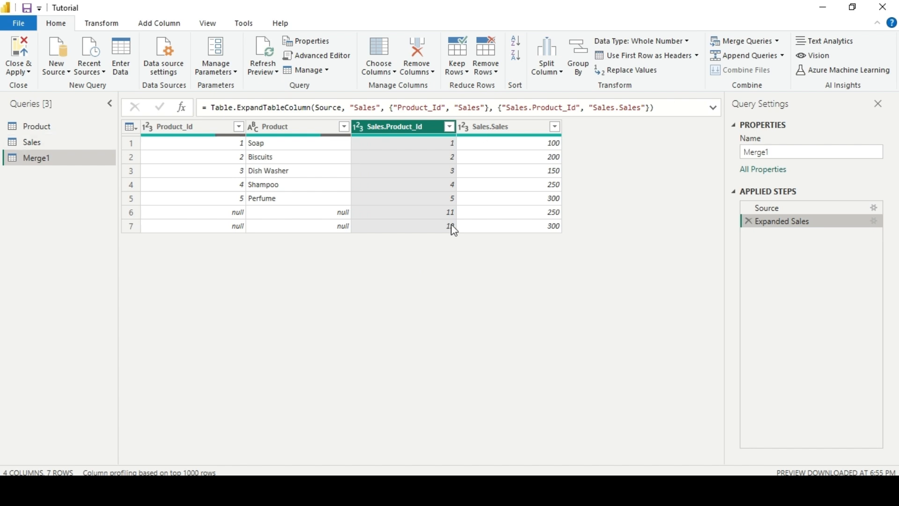
Step: Compare Merge1 with the Sales and Product queries, and switch its join kind to Full Outer (all rows from both), viewing the Expanded Sales step
left_click(70, 142)
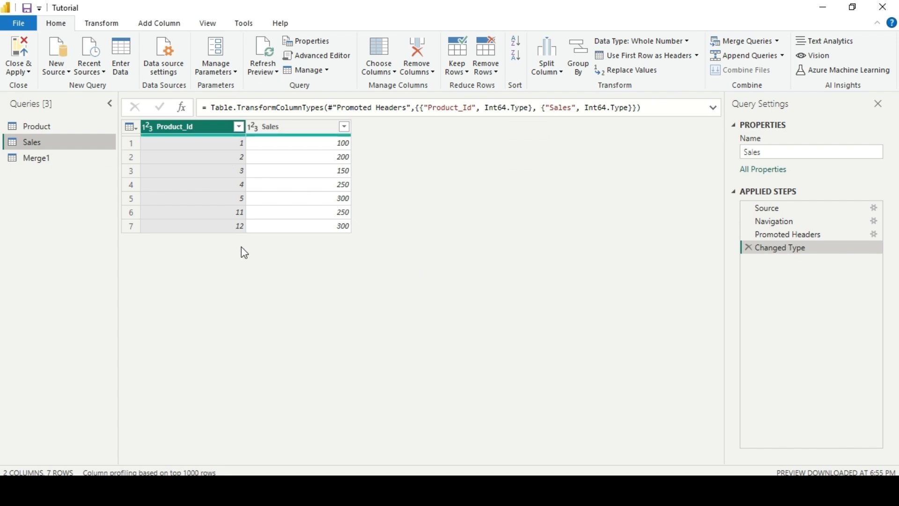
left_click(49, 159)
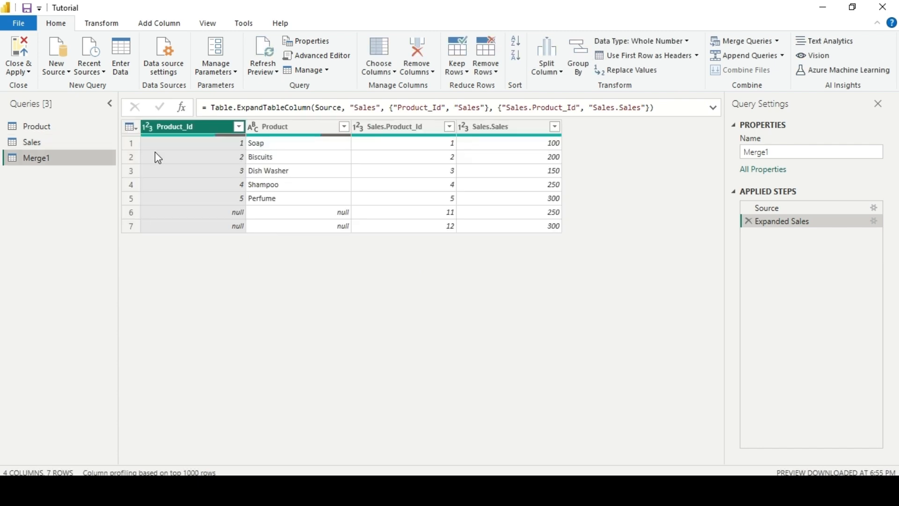
left_click(43, 127)
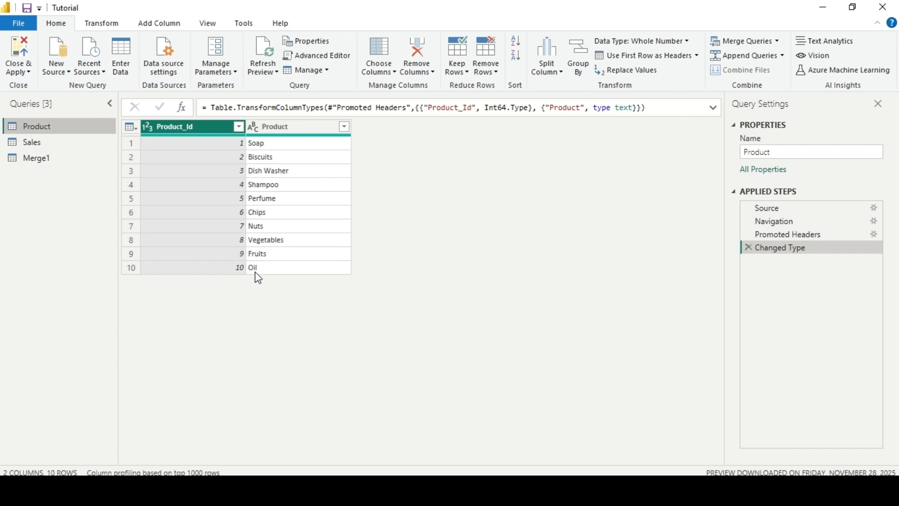
left_click(60, 159)
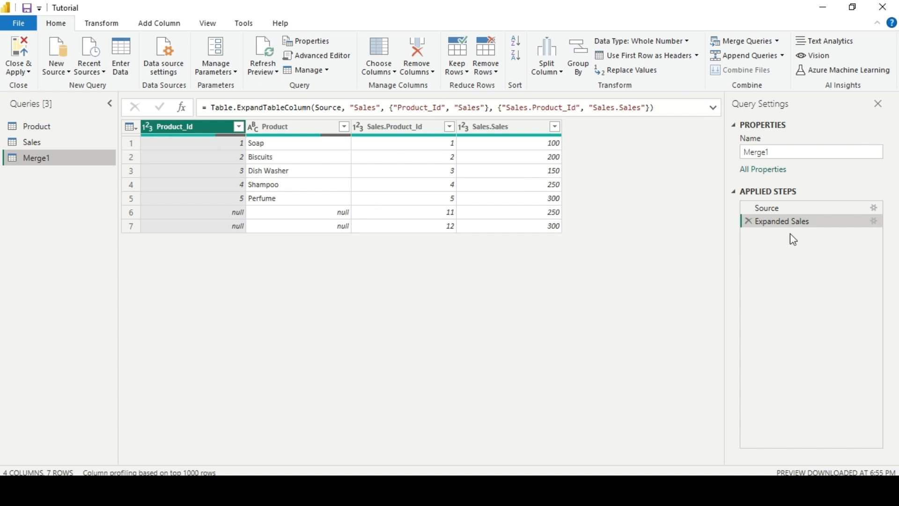
left_click(805, 209)
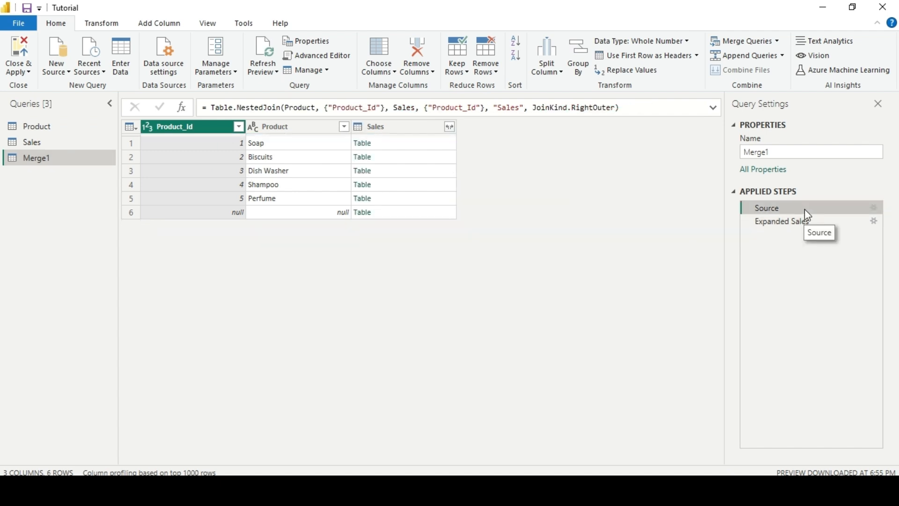
left_click(875, 209)
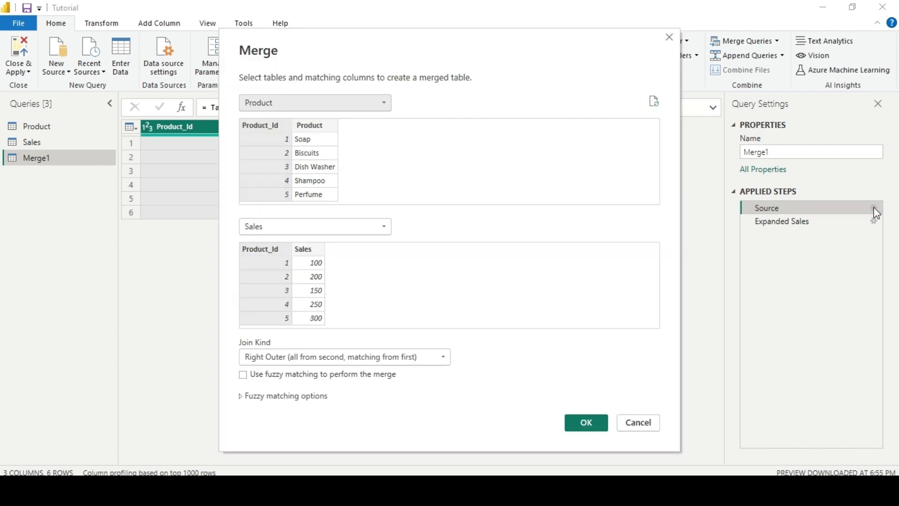
left_click(315, 356)
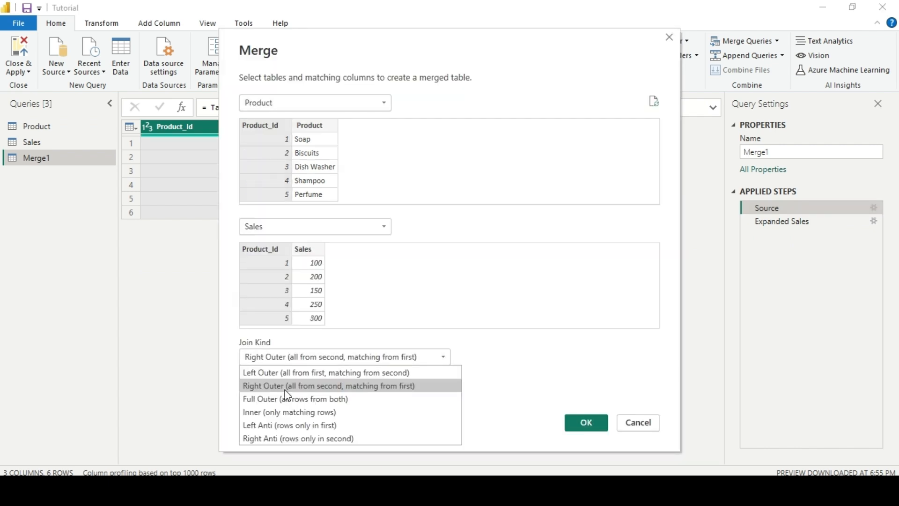
left_click(275, 399)
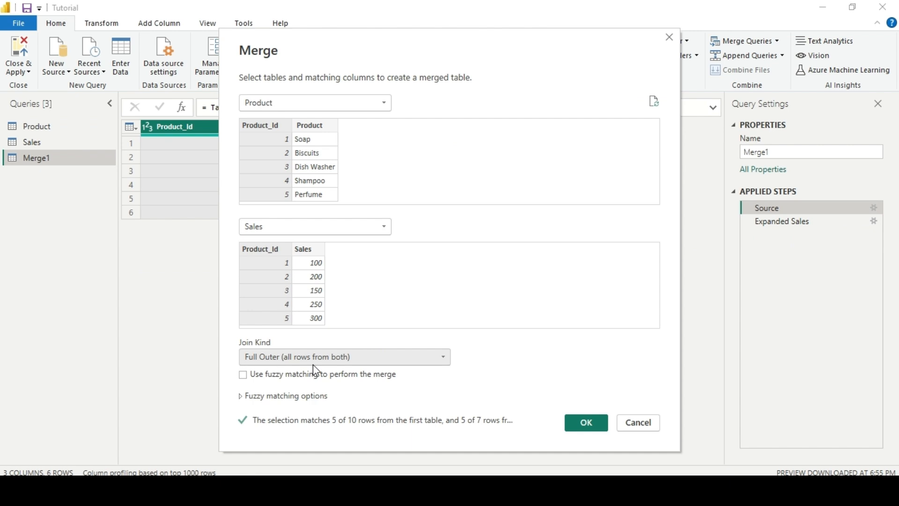
left_click(587, 422)
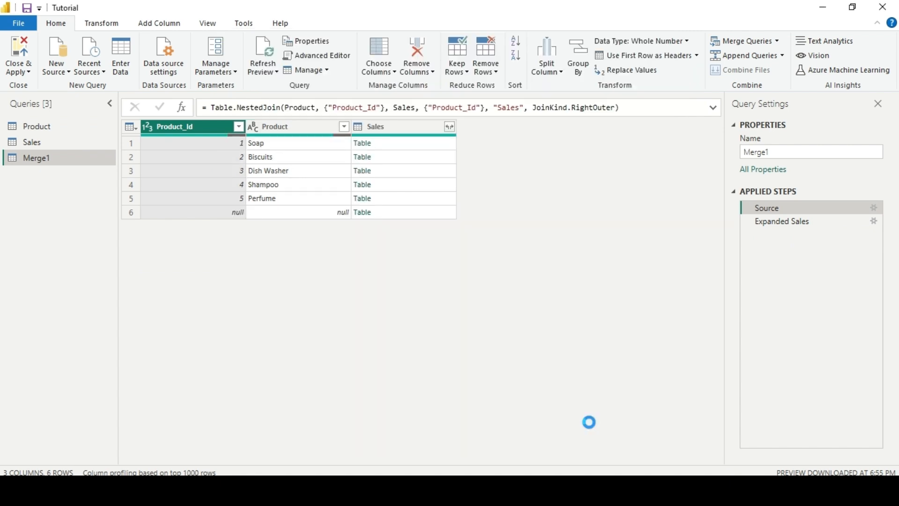
left_click(796, 225)
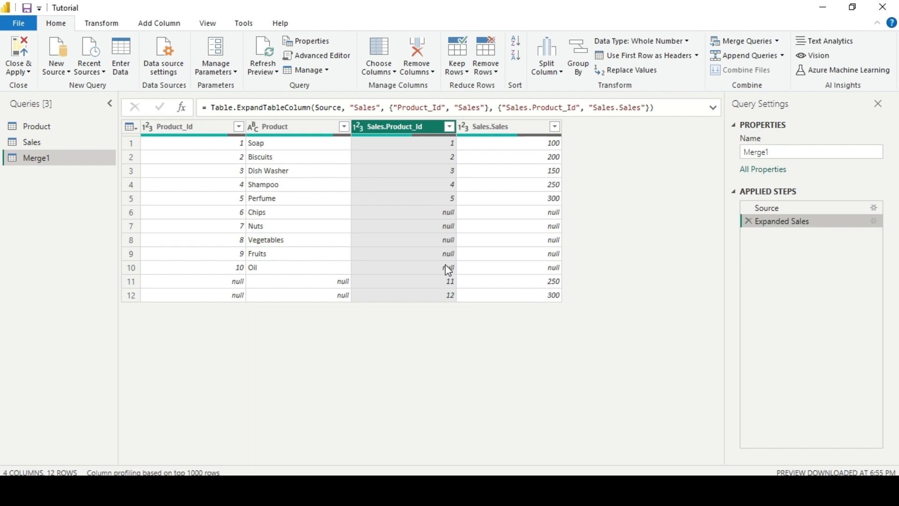
Step: Change Merge1's join kind to Inner (only matching rows) in its Source step
left_click(803, 214)
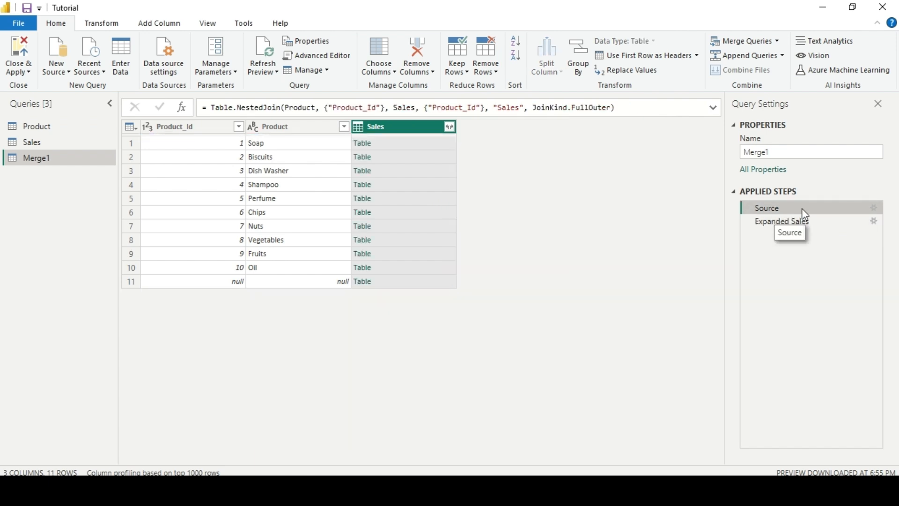
left_click(874, 209)
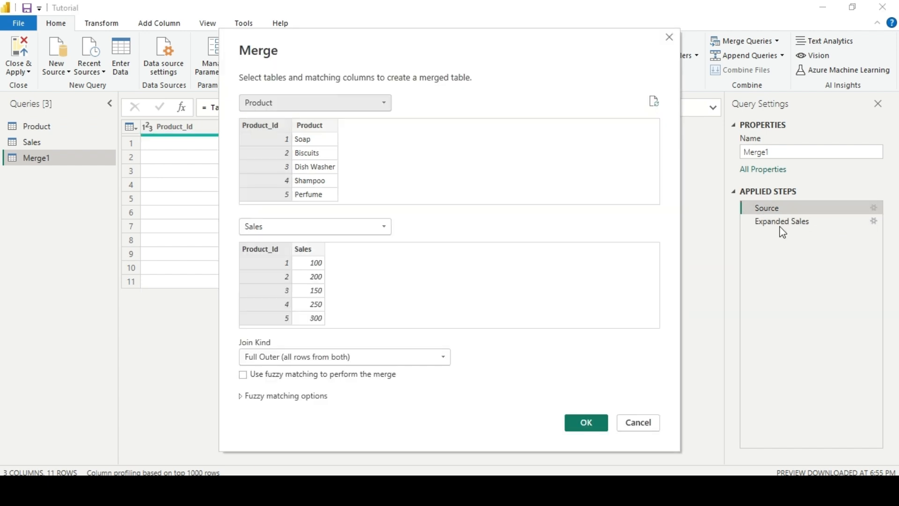
left_click(330, 356)
left_click(296, 413)
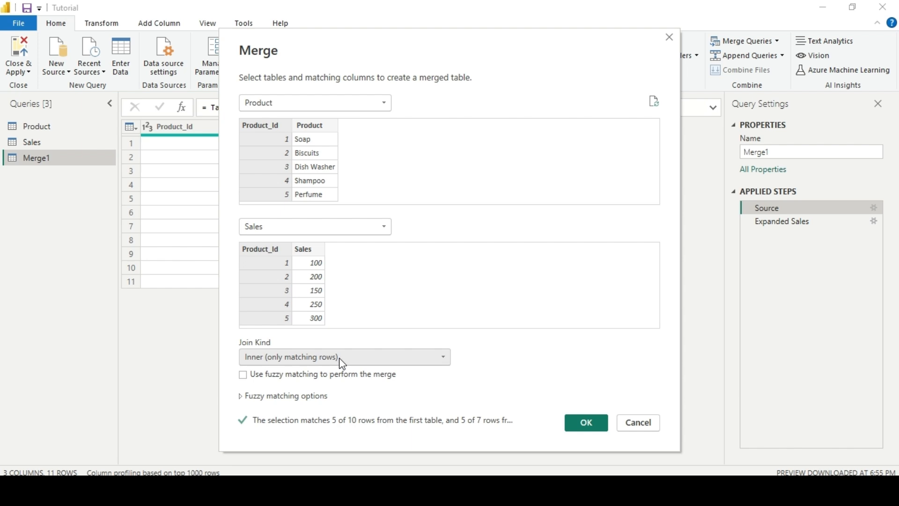
left_click(598, 430)
Step: Check Product_Id values 1 to 5 in the Product query against the Sales query, and compare them with the Merge1 result
left_click(46, 130)
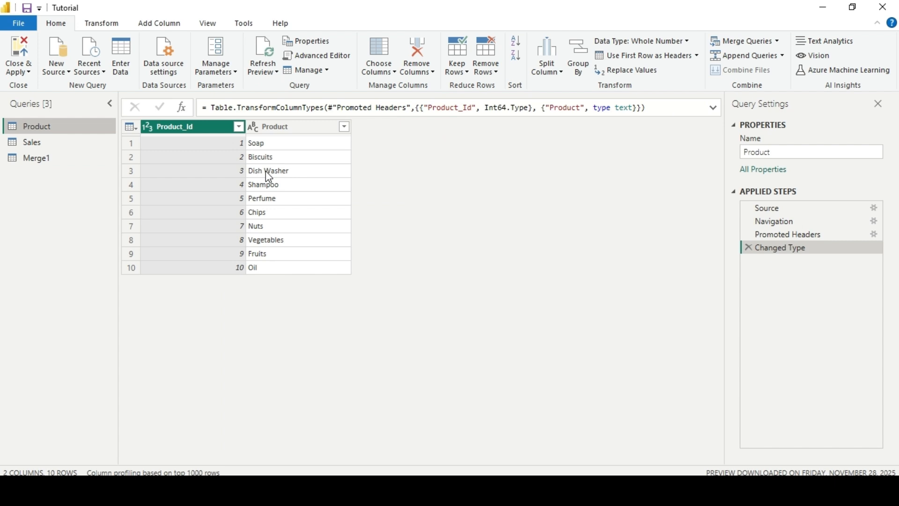
left_click(242, 146)
left_click(239, 198)
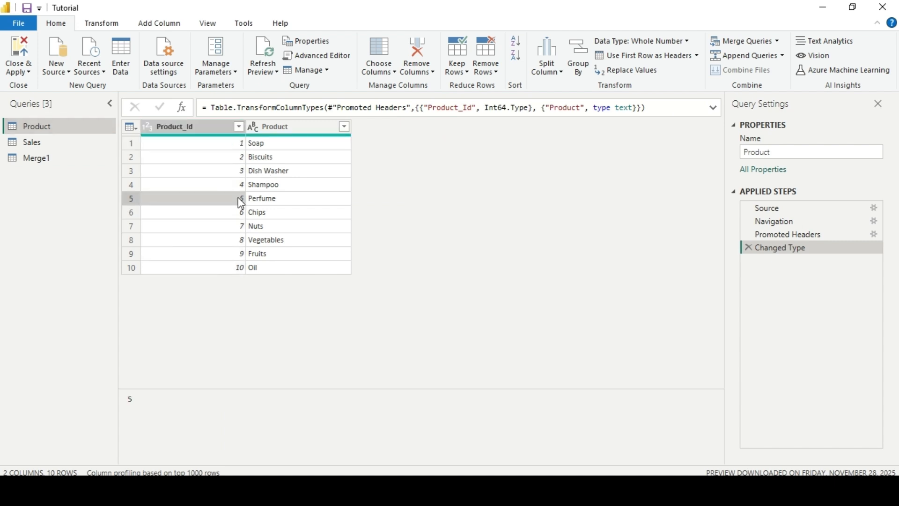
left_click(43, 148)
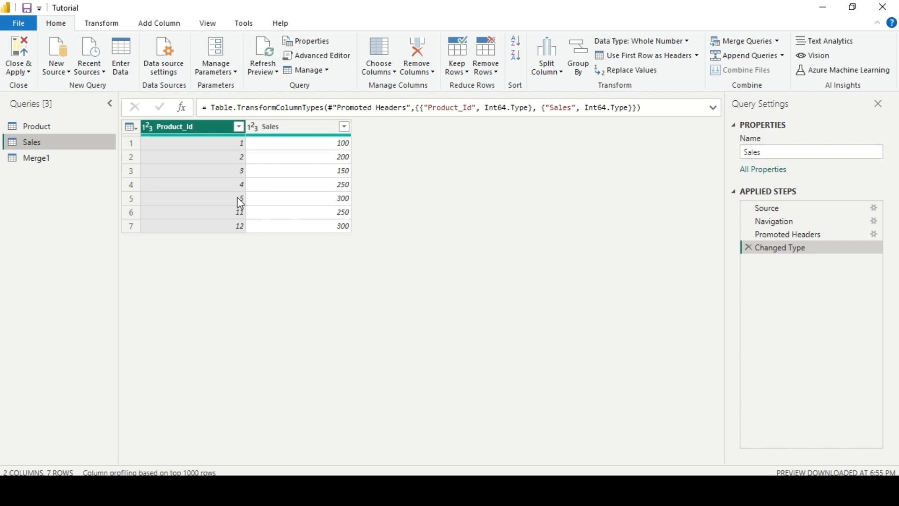
left_click(52, 164)
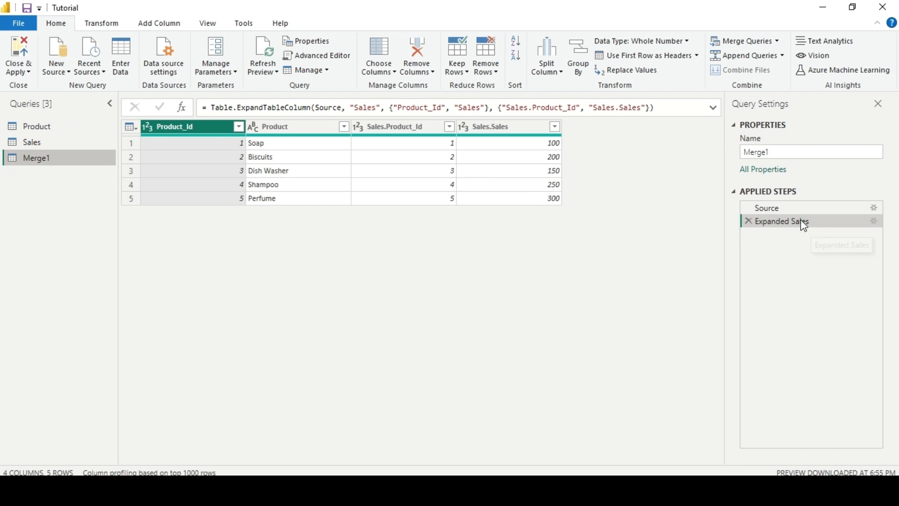
Step: Edit Merge1's Source step to use the Left Anti (rows only in first) join kind
left_click(780, 215)
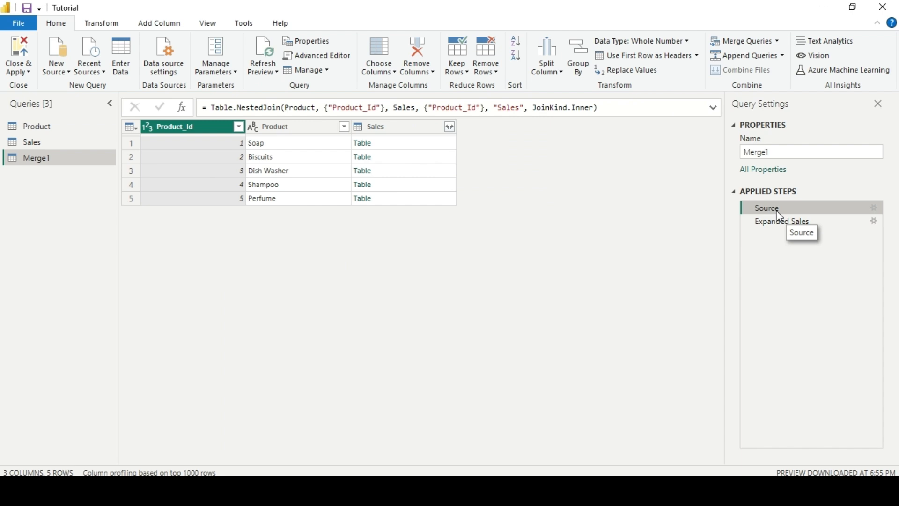
left_click(876, 210)
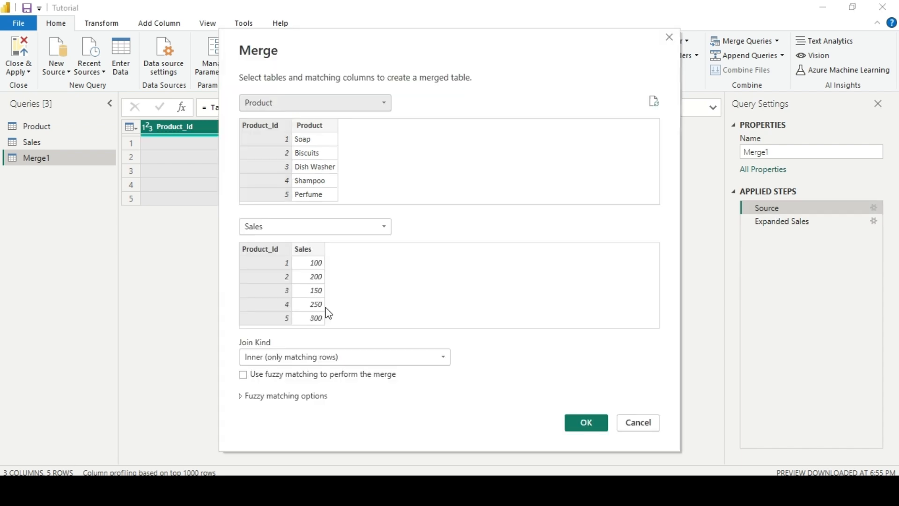
left_click(296, 357)
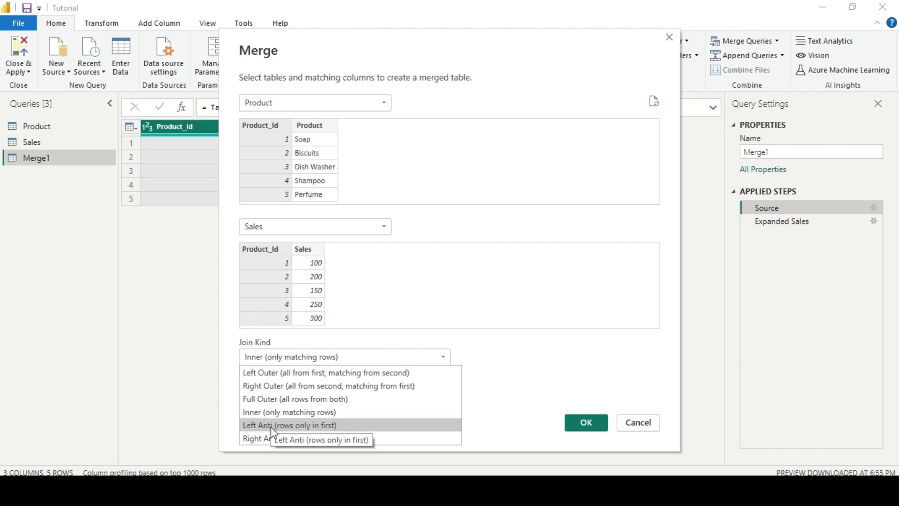
left_click(316, 426)
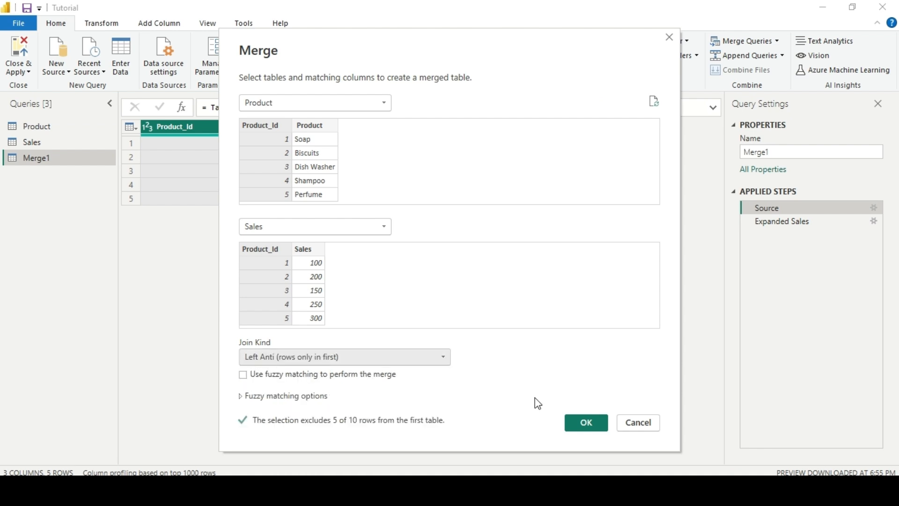
left_click(586, 422)
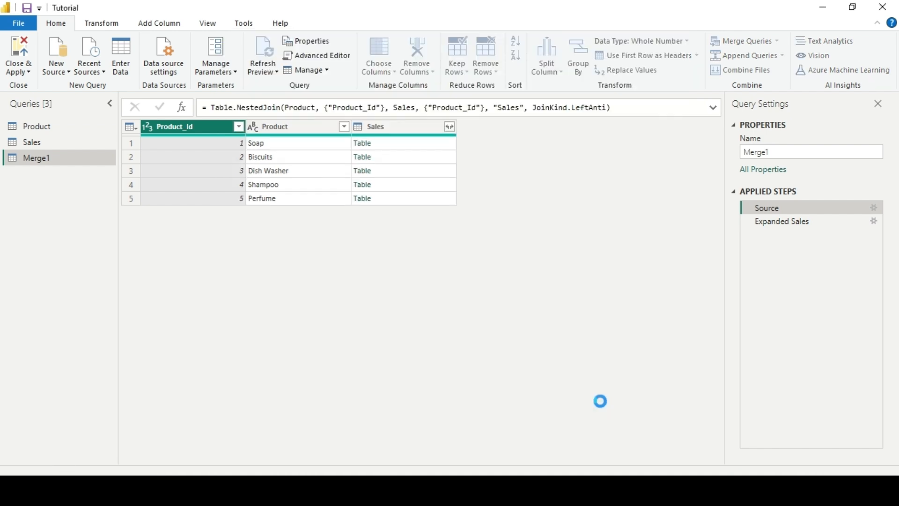
Step: Compare the Product_Id values in the Product and Sales queries with the rows of Merge1's left anti join
left_click(47, 131)
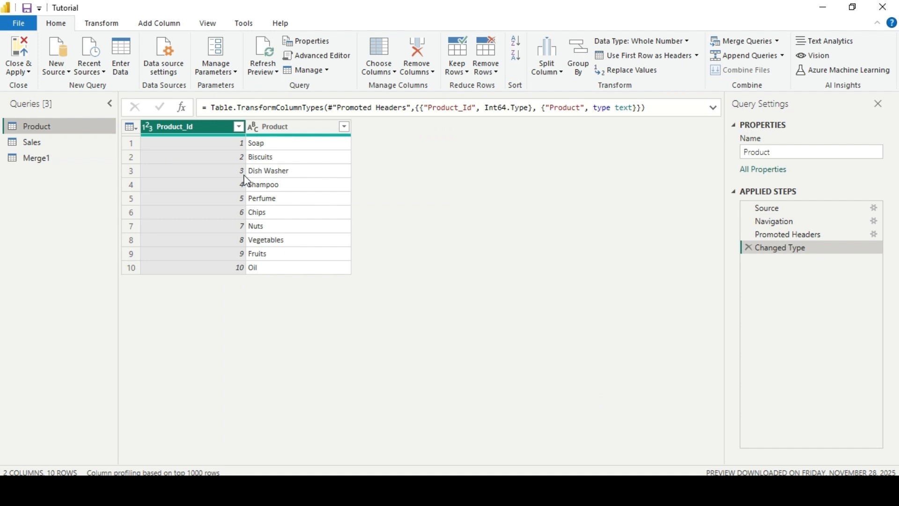
left_click(30, 142)
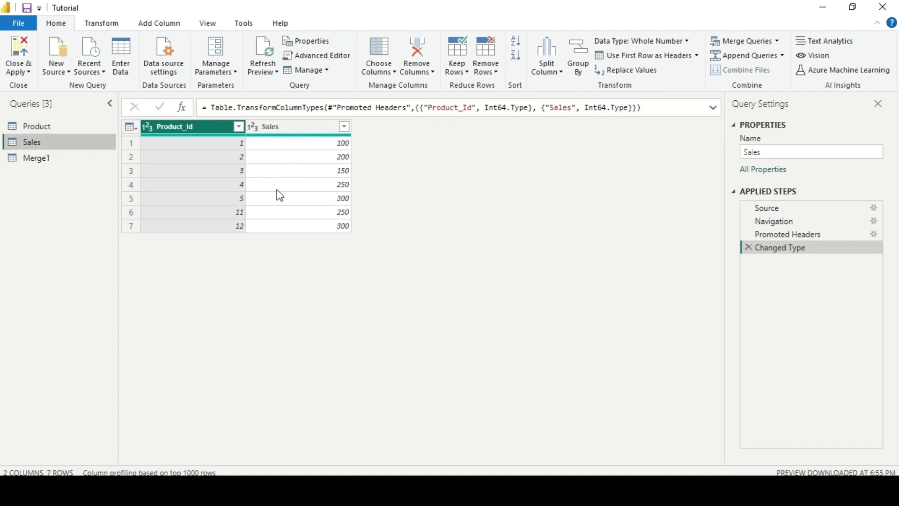
left_click(49, 128)
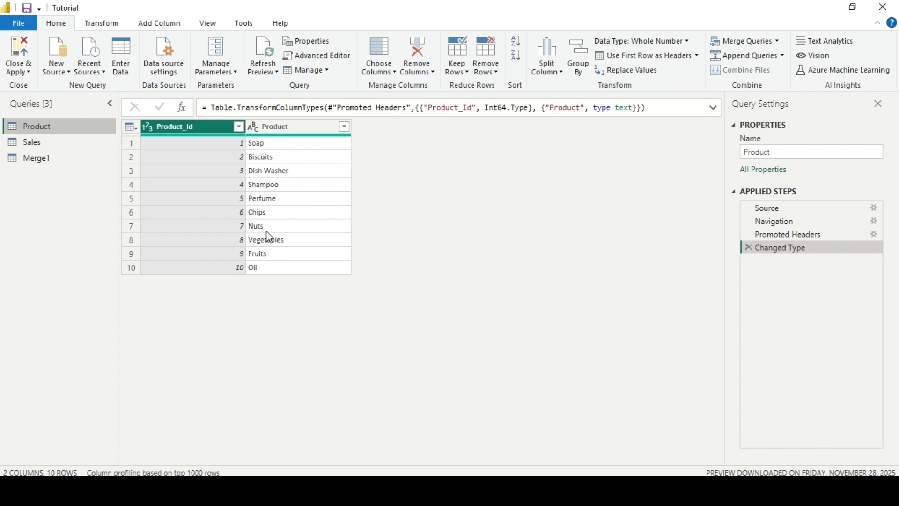
left_click(45, 162)
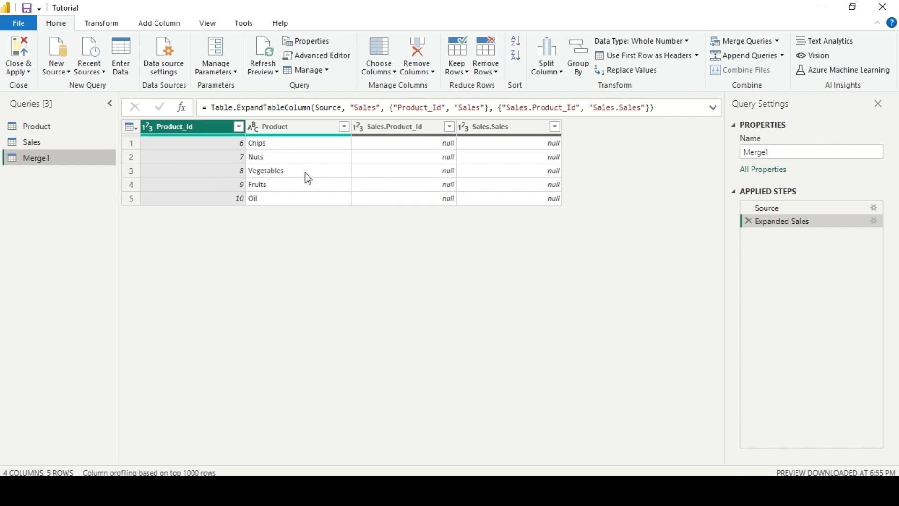
left_click(55, 127)
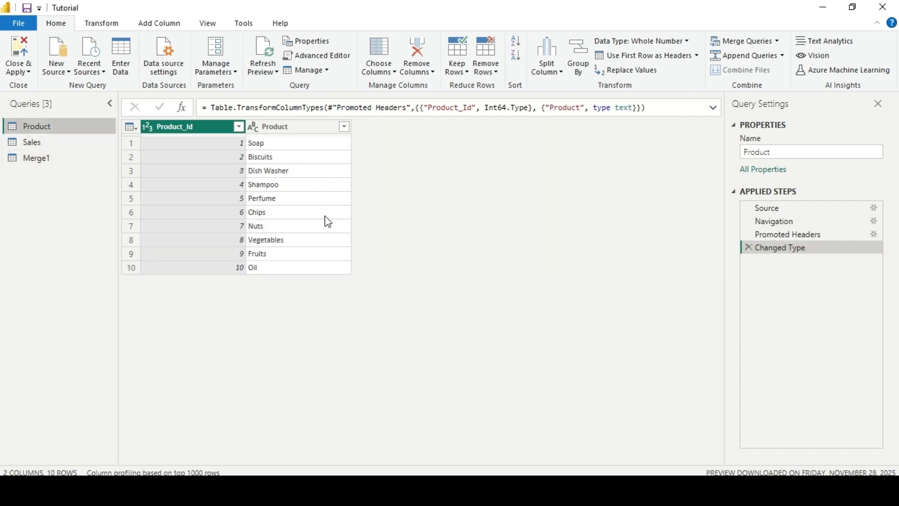
left_click(51, 143)
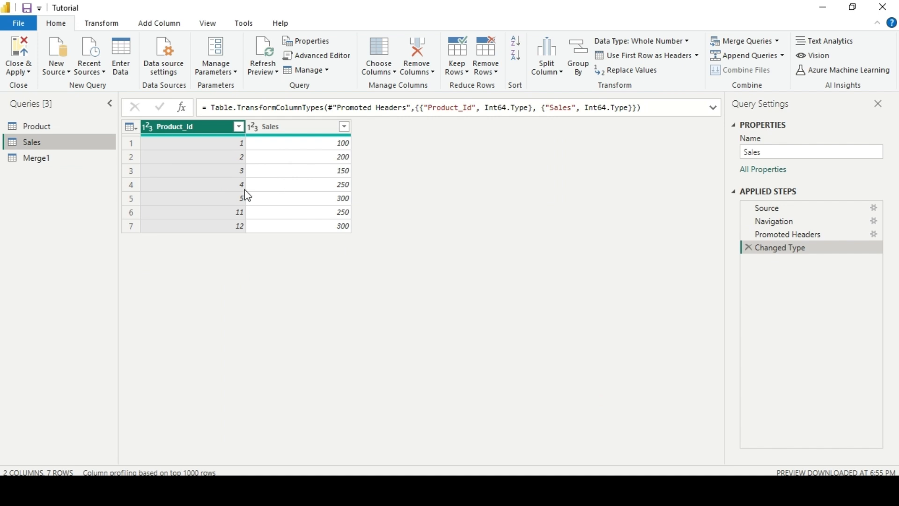
left_click(53, 132)
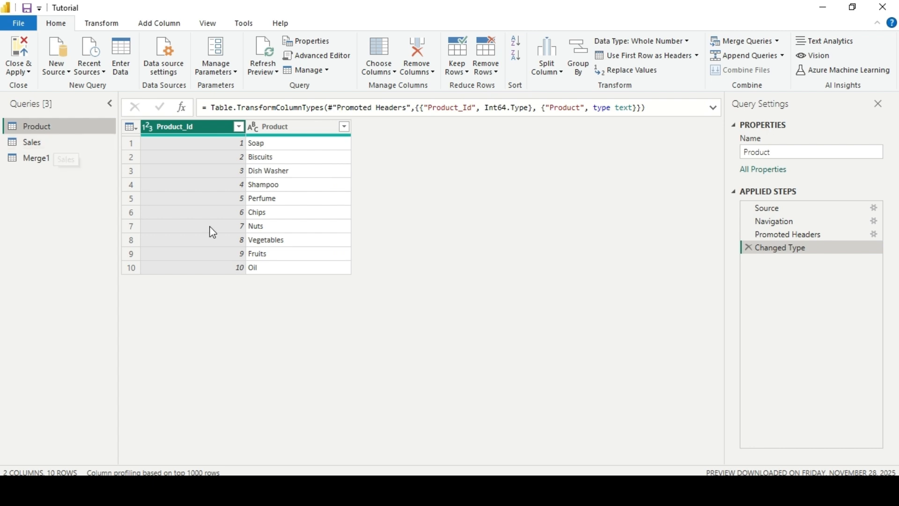
left_click(31, 159)
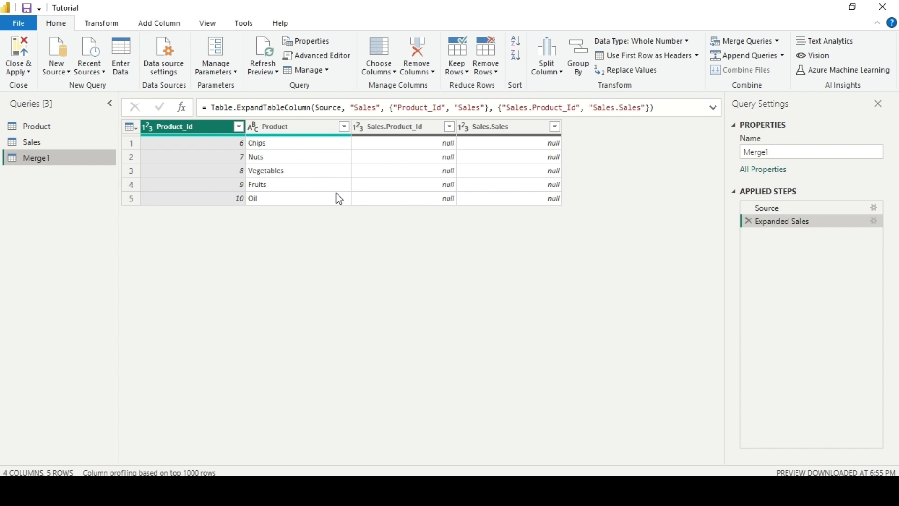
Step: Switch Merge1's join kind to Right Anti (rows only in second) in its Source step and show the Expanded Sales step
left_click(793, 208)
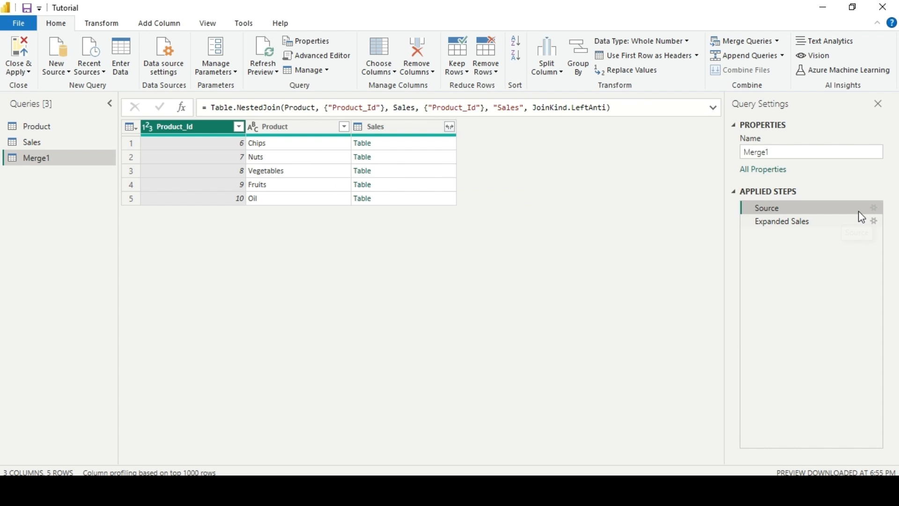
left_click(874, 207)
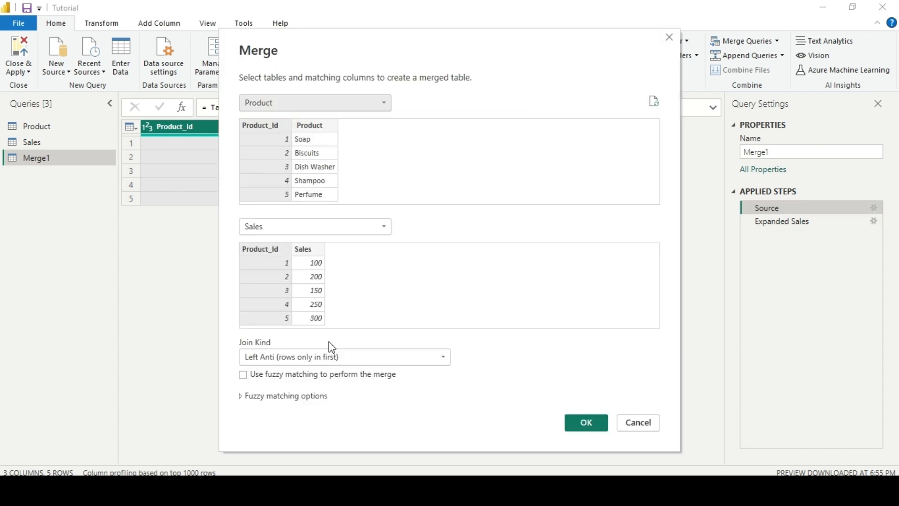
left_click(329, 354)
left_click(289, 440)
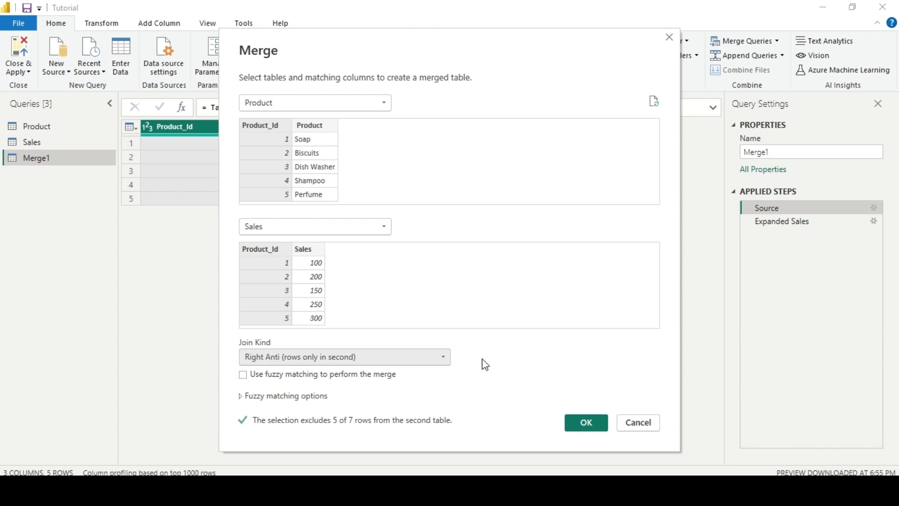
left_click(586, 422)
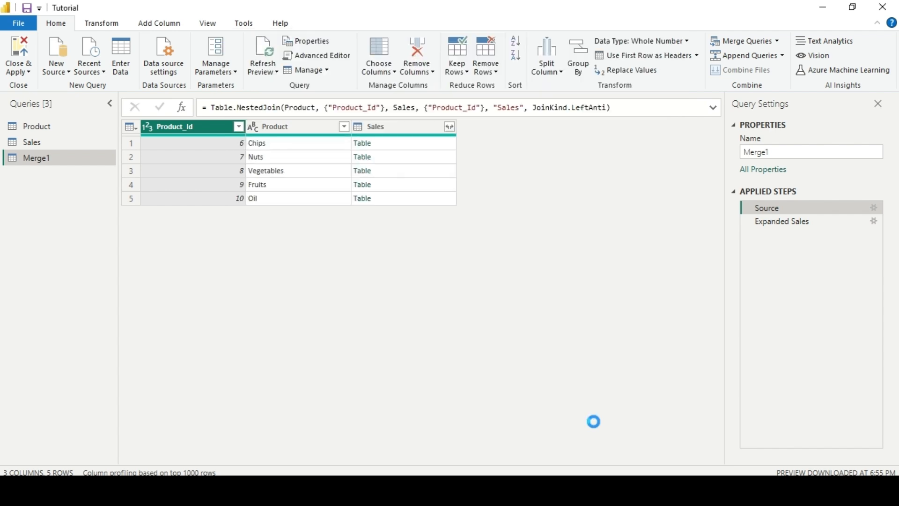
left_click(793, 224)
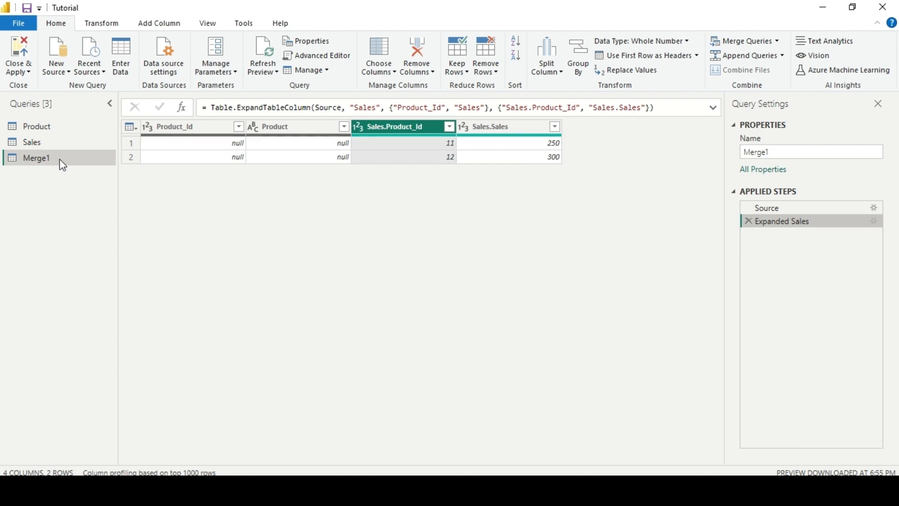
Step: Compare the Sales query with Merge1's right anti join result, and view the available Merge Queries options
left_click(45, 144)
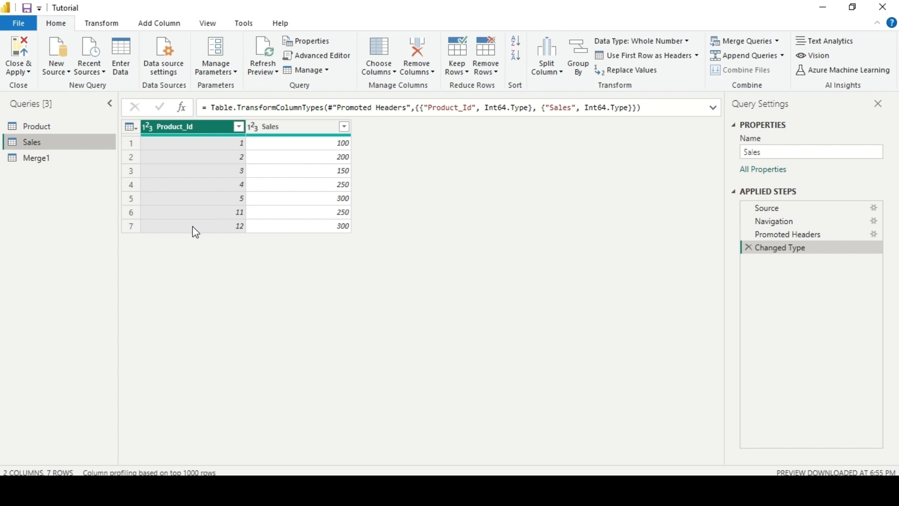
left_click(37, 165)
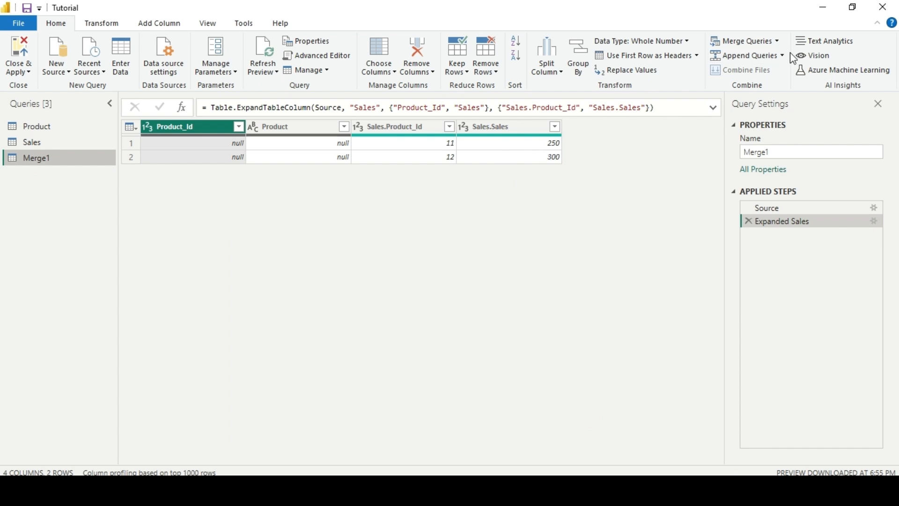
left_click(777, 41)
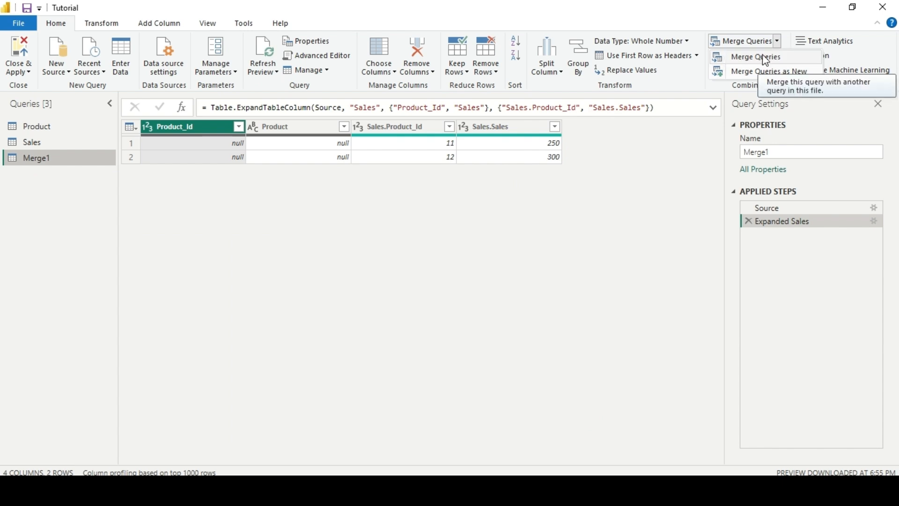
left_click(514, 190)
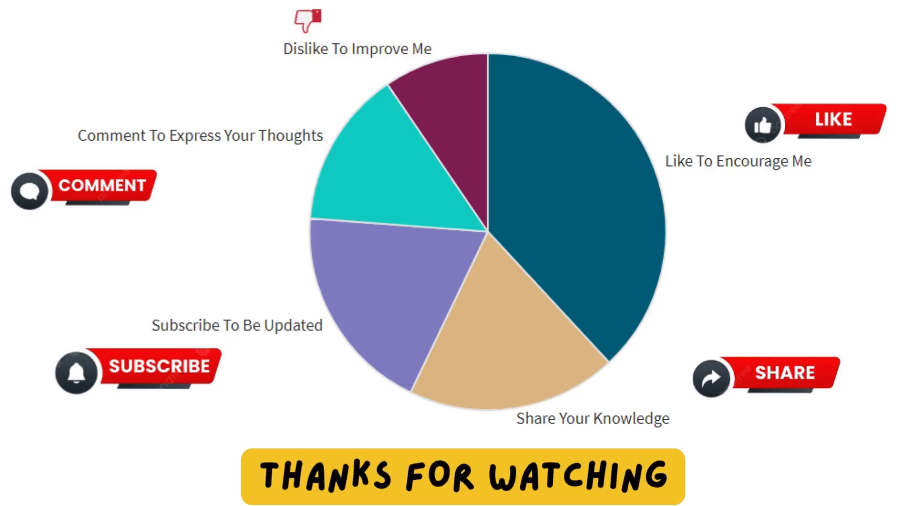